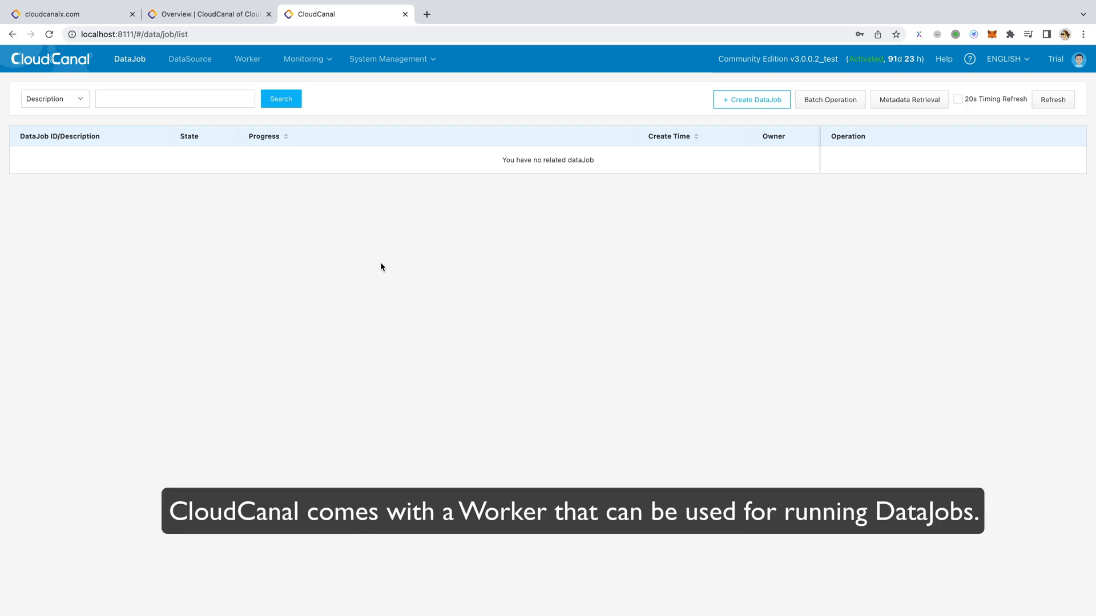
- Open the workers of the Default Cluster and check the worker's status
left_click(247, 59)
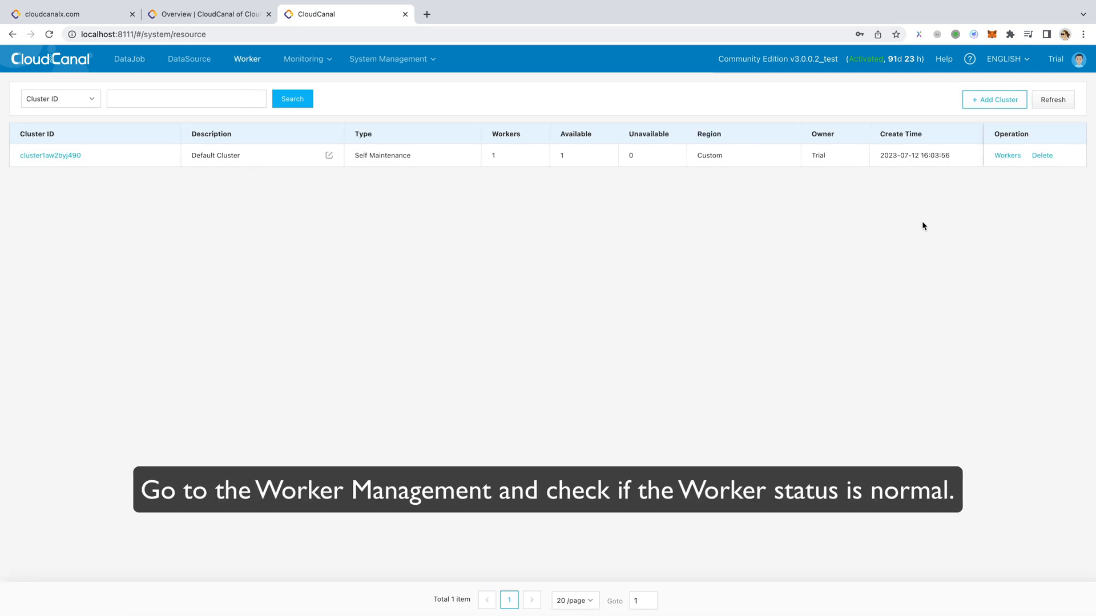
left_click(1000, 156)
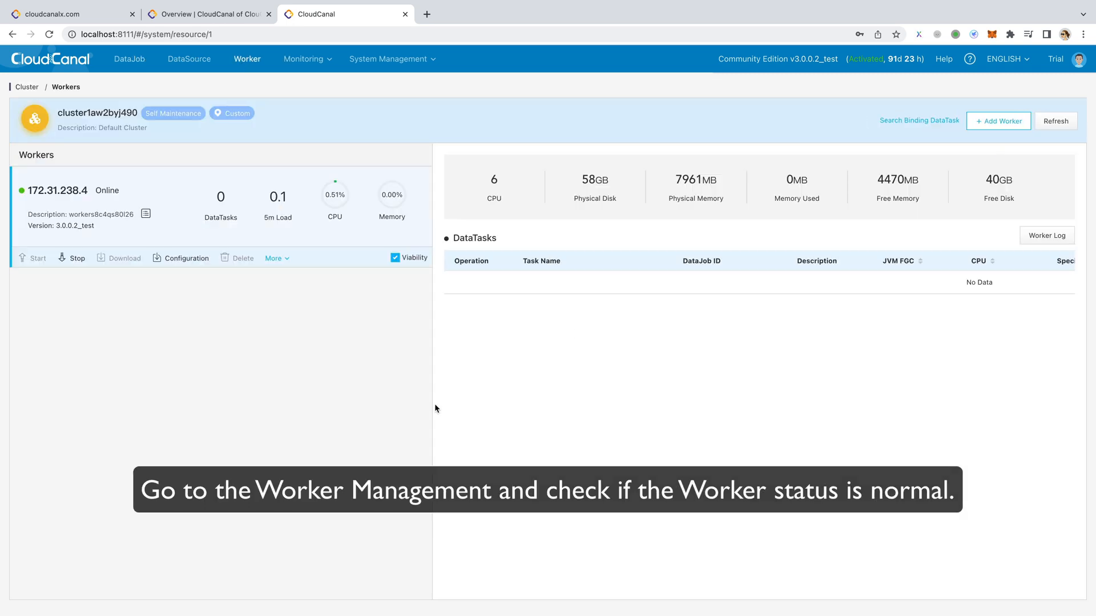
left_click(135, 66)
- Start a new self-maintained MySQL data source at private address 192.168.0.119:3306 with account root, and enter the account password
left_click(186, 57)
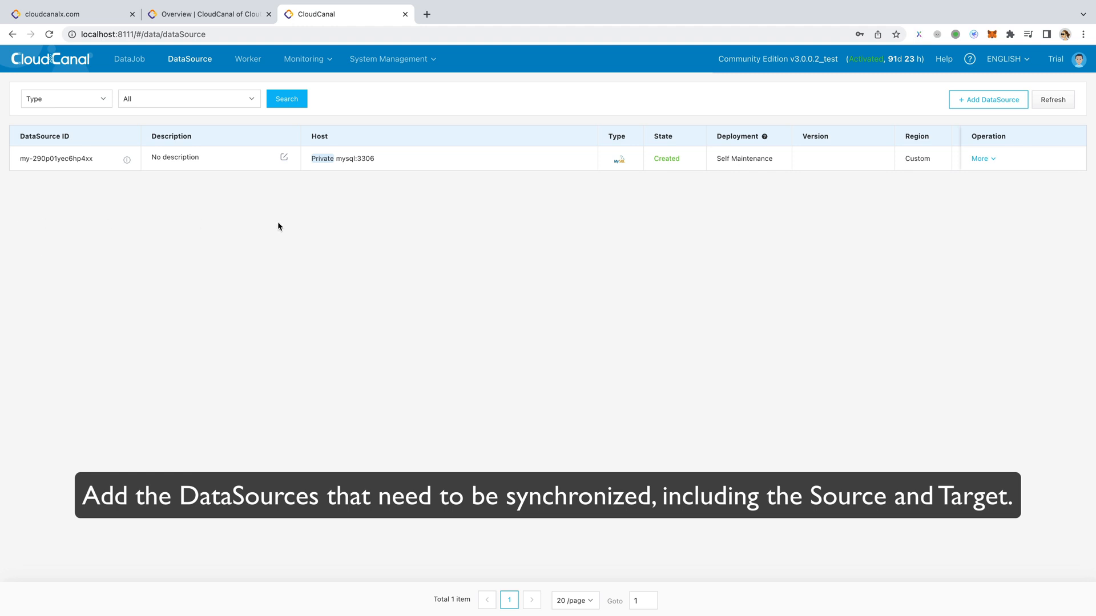
left_click(988, 100)
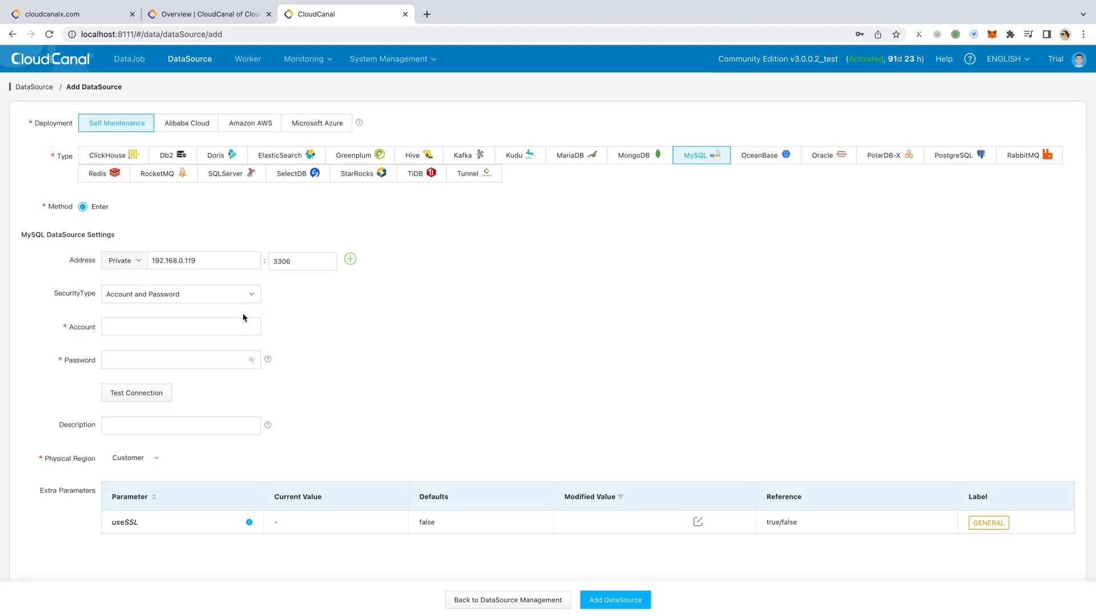
left_click(175, 324)
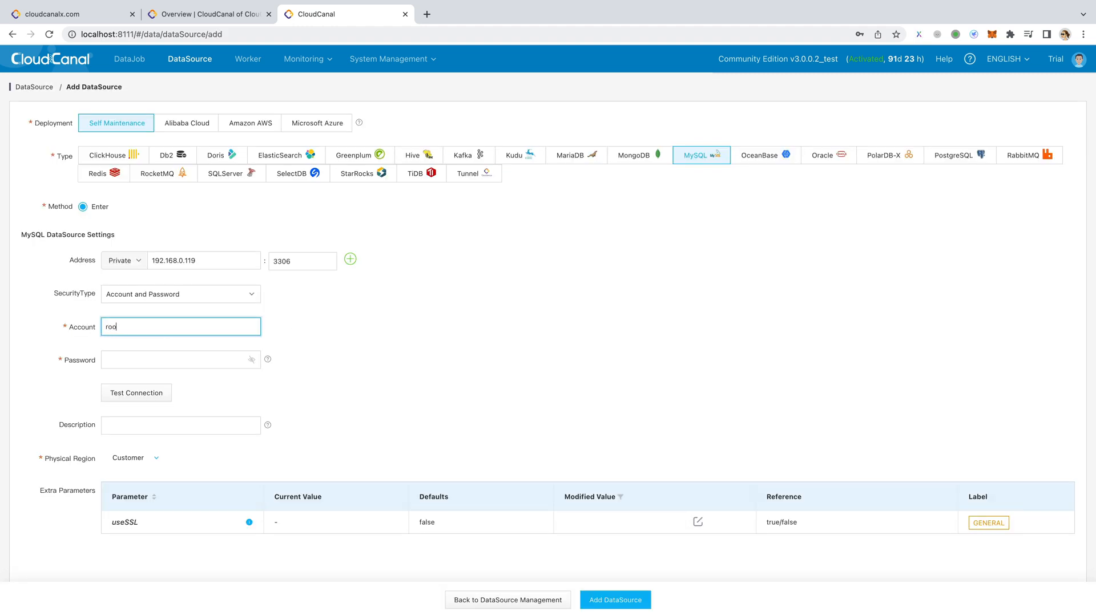
left_click(178, 355)
type("12")
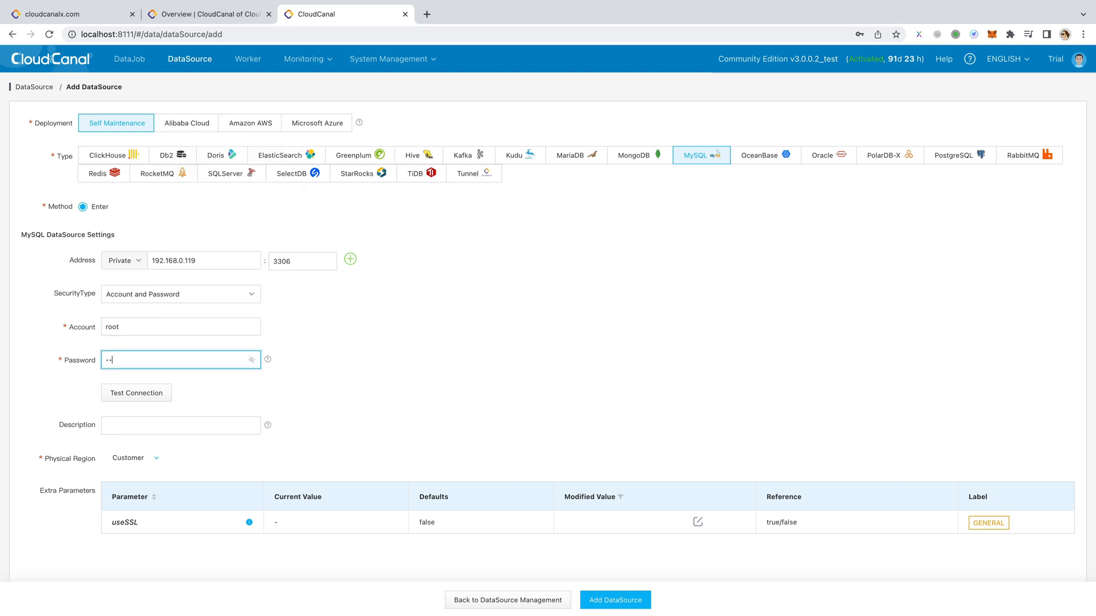
type("3")
- Test the new data source's connection from the Default Cluster over the private network
left_click(157, 392)
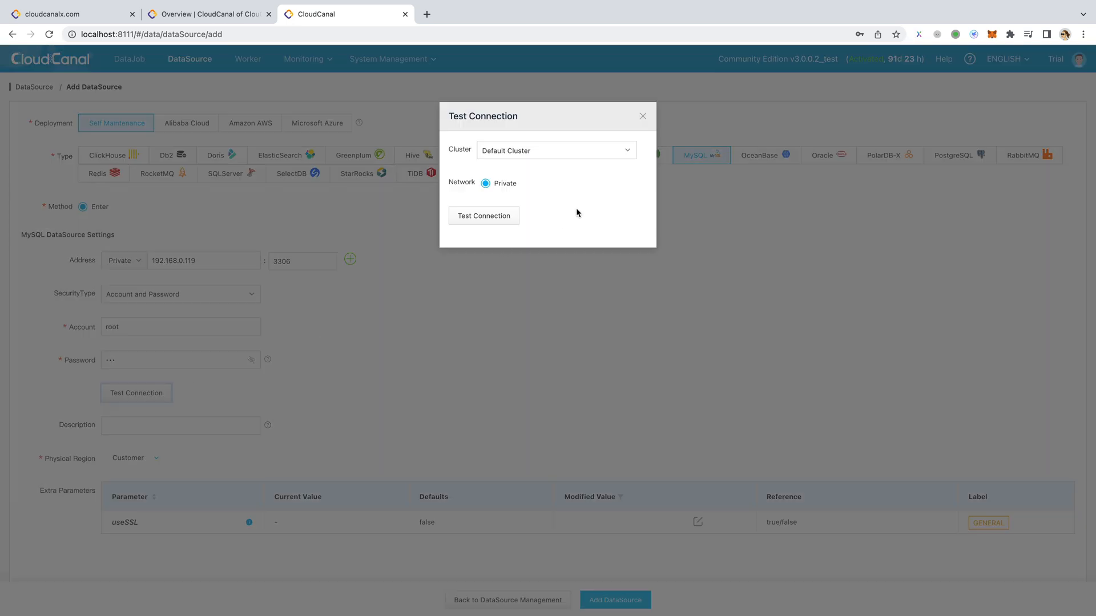
left_click(505, 216)
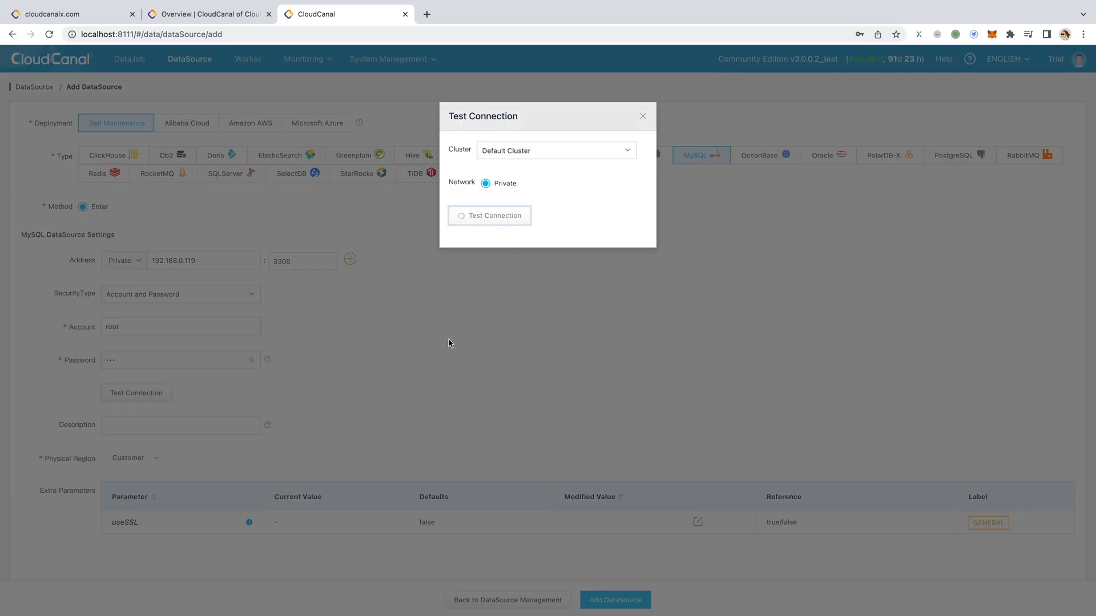
left_click(643, 116)
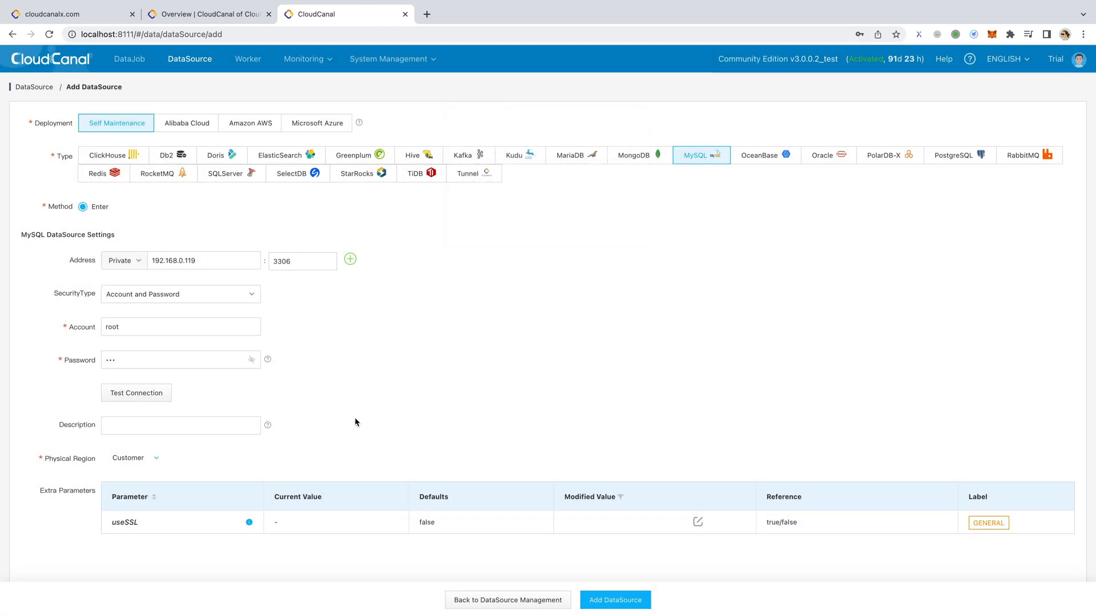
- Describe the data source as mysql8, add it with the Customer region, and view the data source list
left_click(150, 427)
type("mysql8")
left_click(154, 459)
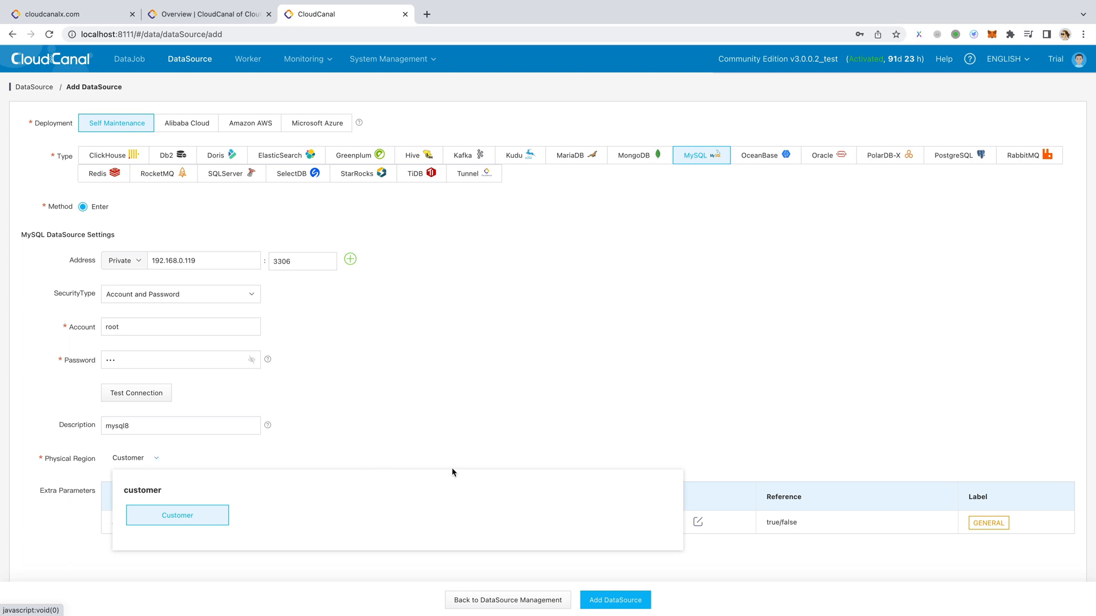
left_click(614, 604)
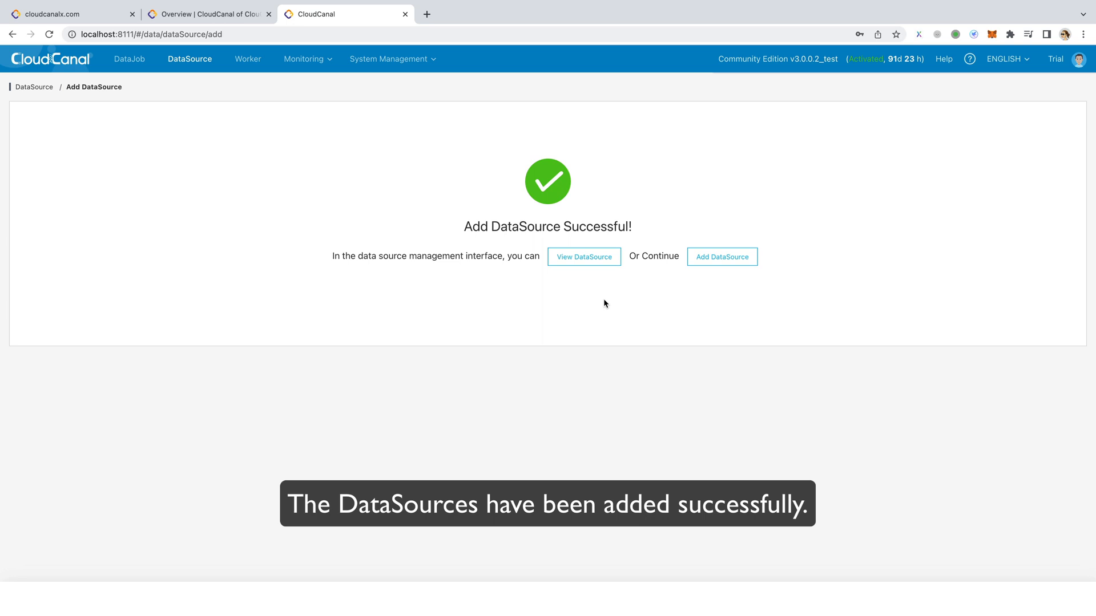
left_click(584, 260)
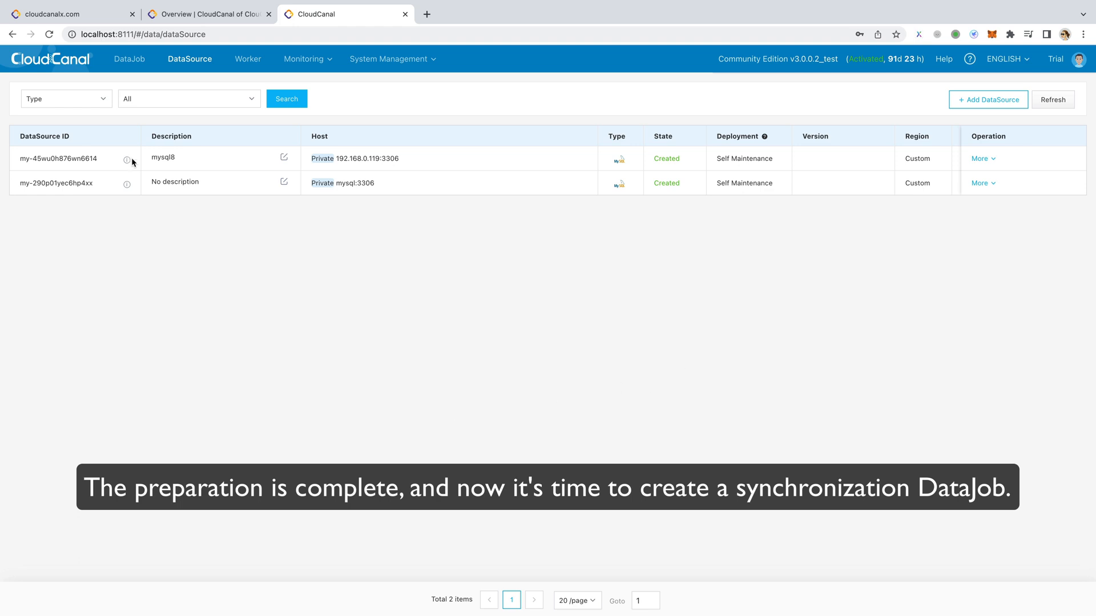
- Start a new DataJob, choose MySQL instance my-290p01yec6hp4xx as the source, and test its connection
left_click(137, 63)
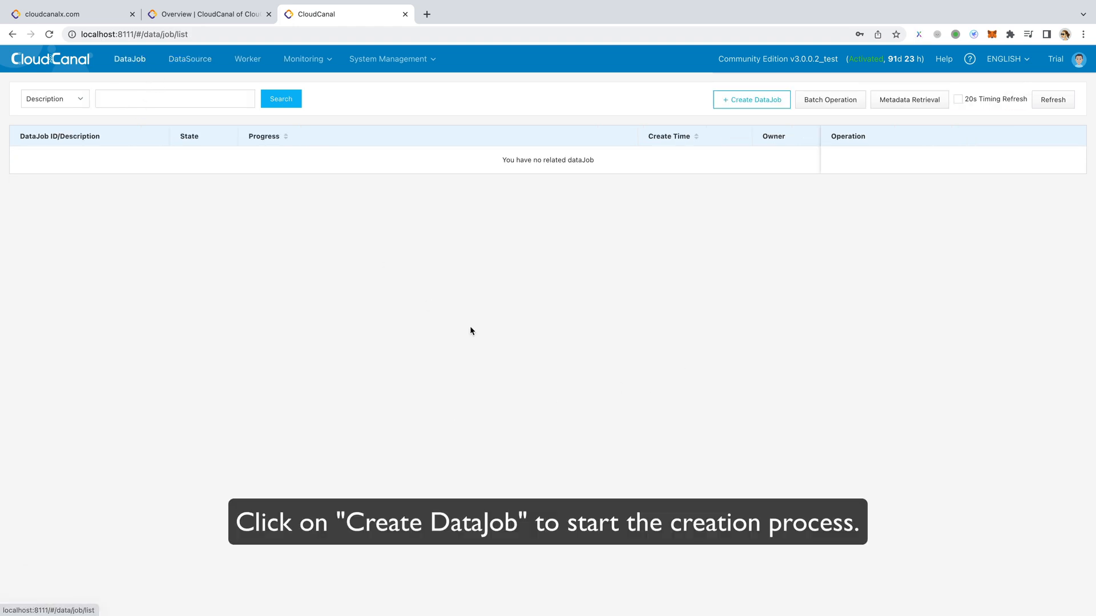
left_click(740, 106)
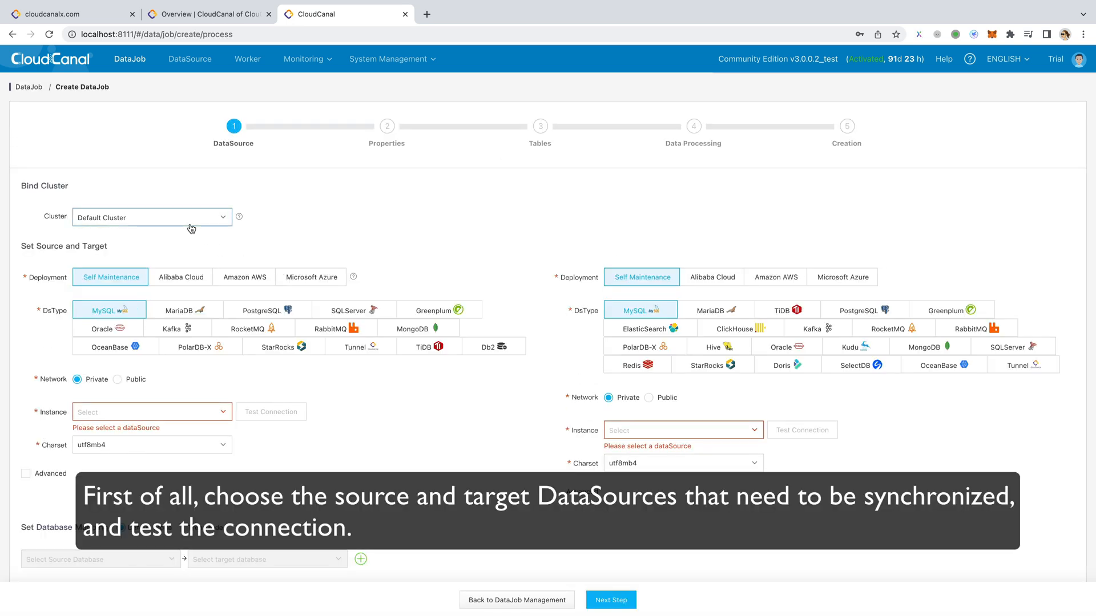
left_click(159, 415)
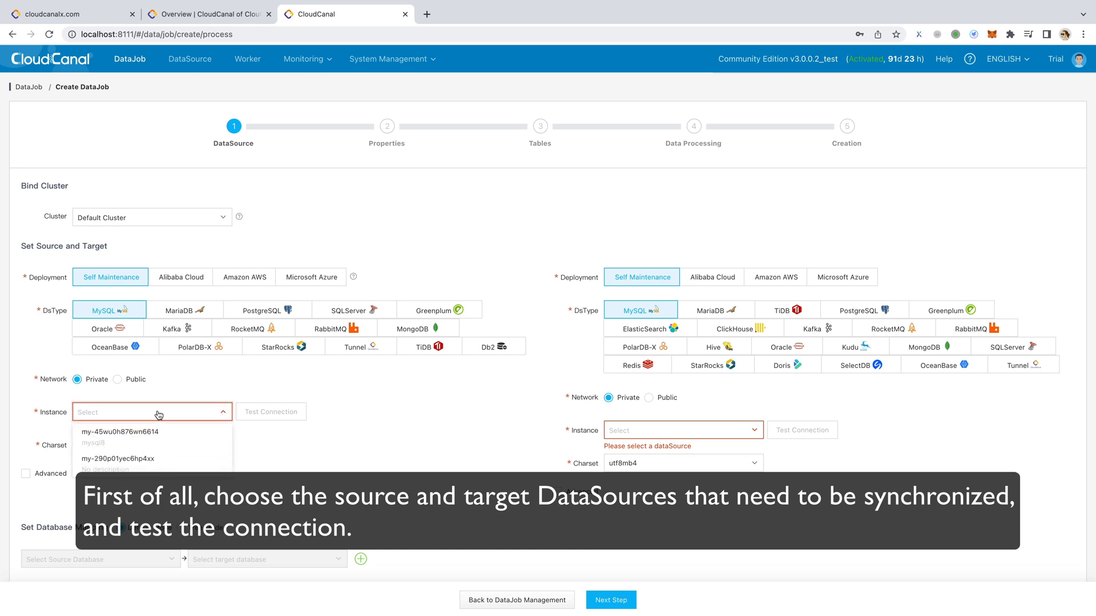
left_click(150, 459)
left_click(253, 416)
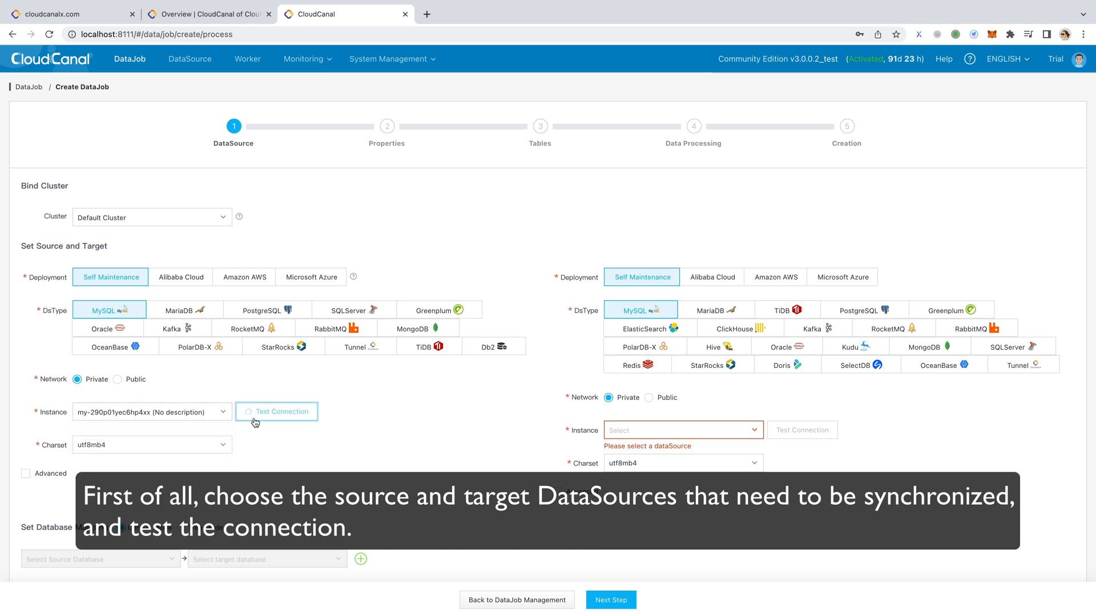
- Choose MySQL instance my-45wu0h876wn6614 (mysql8) as the target and test its connection
left_click(685, 431)
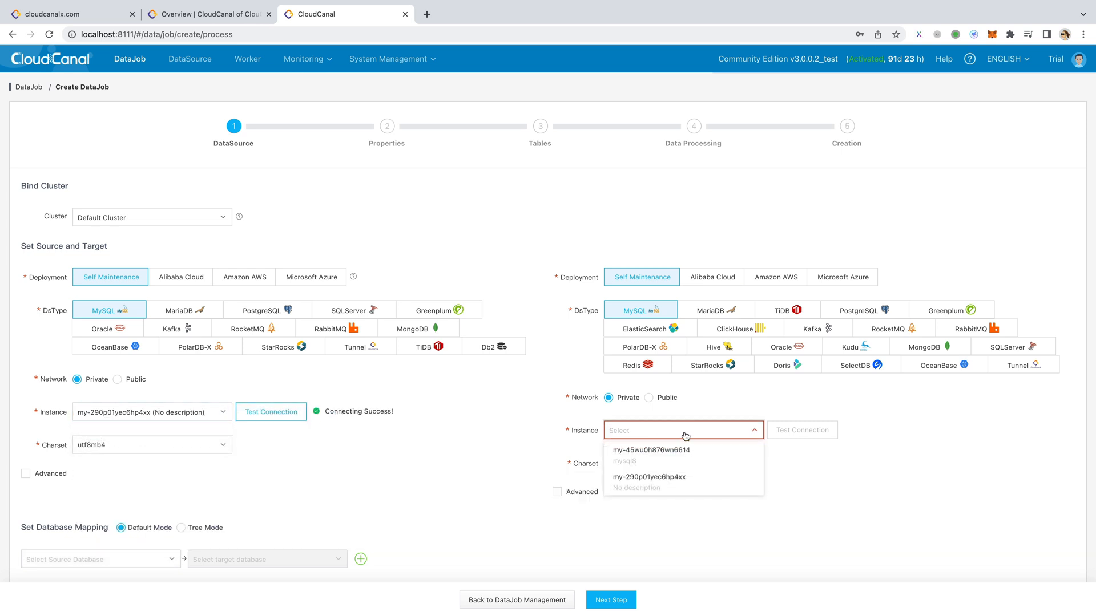
left_click(682, 453)
left_click(802, 431)
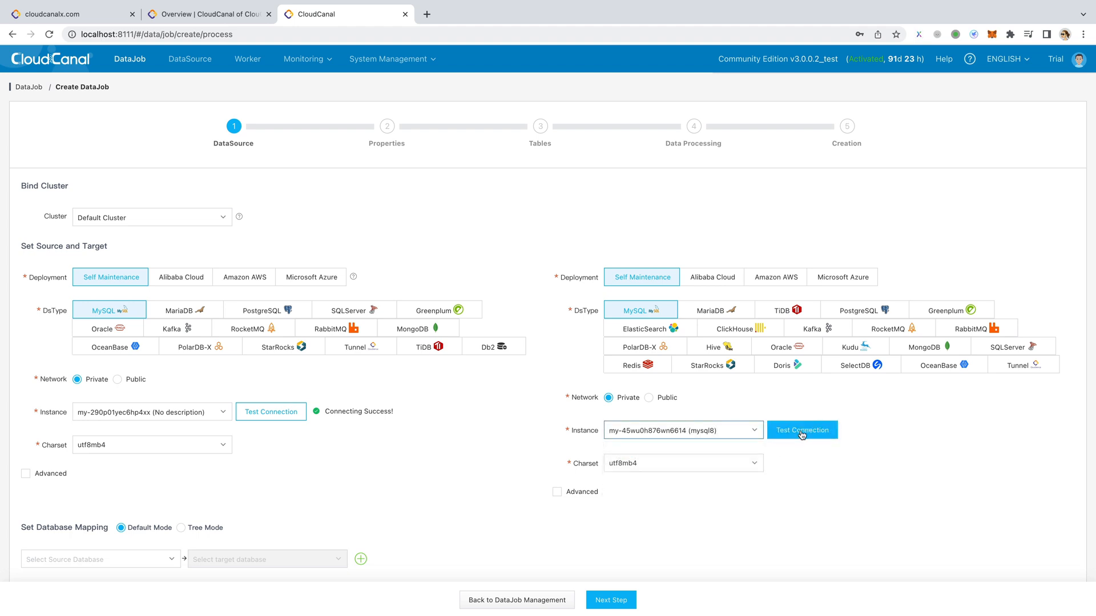
- Map source database cloudcanal_test_a to a target database of the same name and proceed to the job properties
left_click(115, 560)
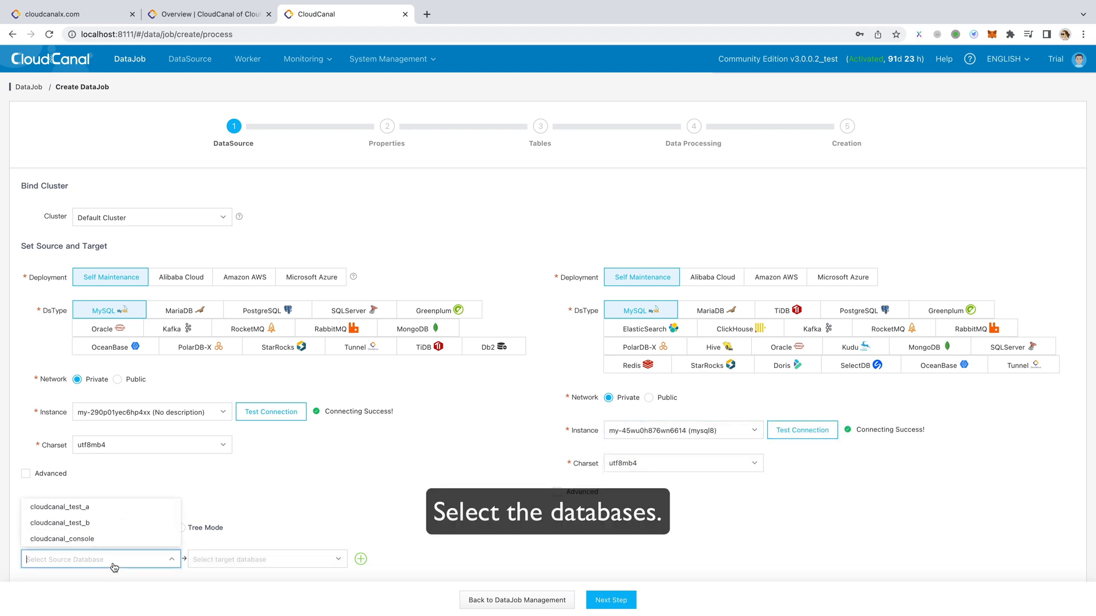
left_click(100, 510)
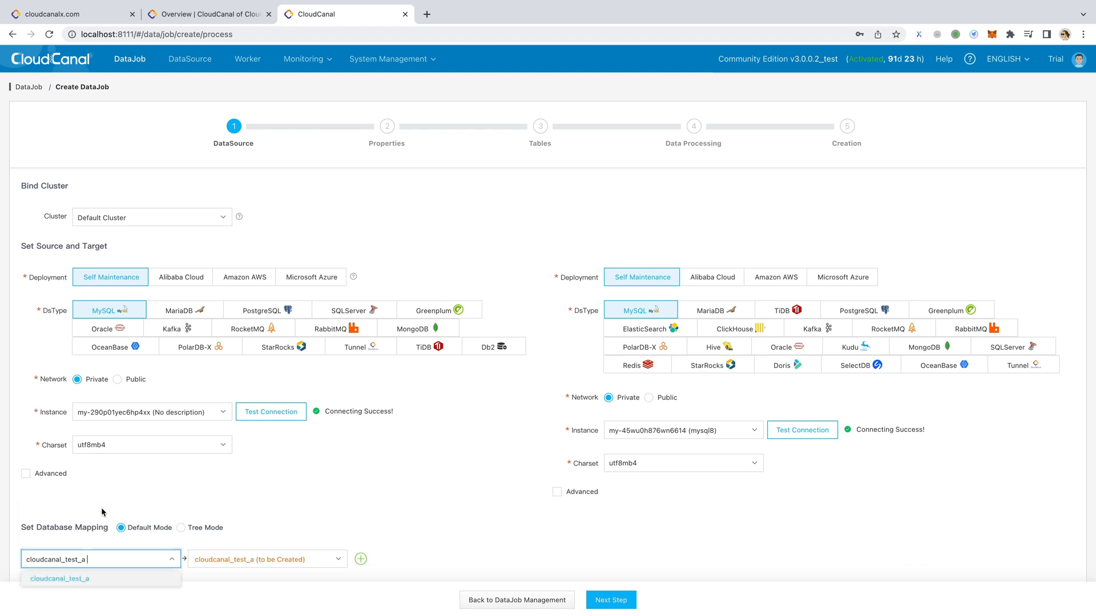
scroll(443, 547, "down", 1)
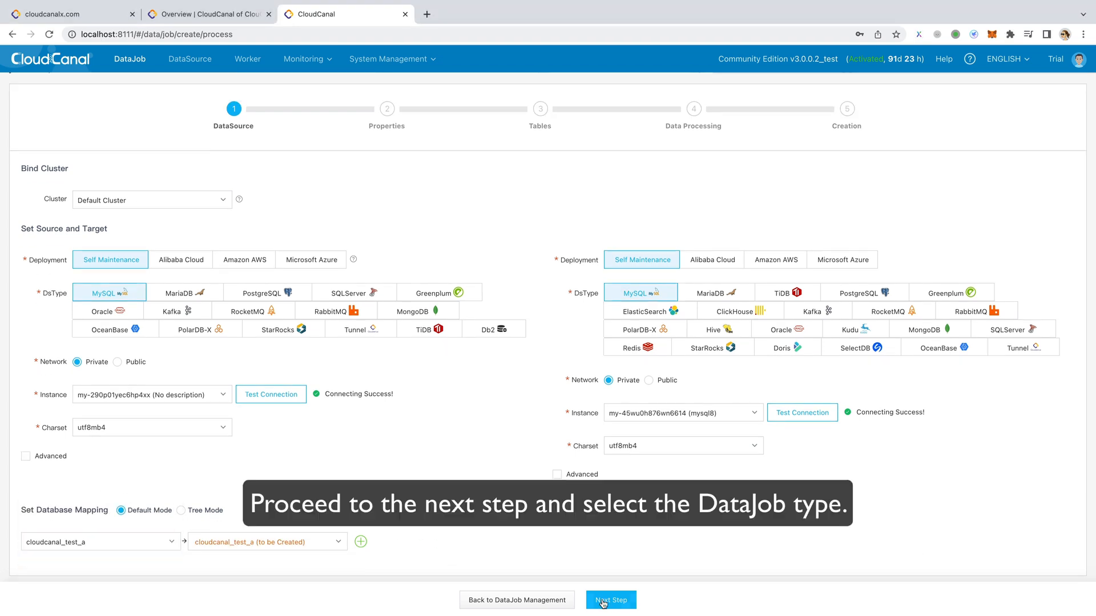
left_click(611, 601)
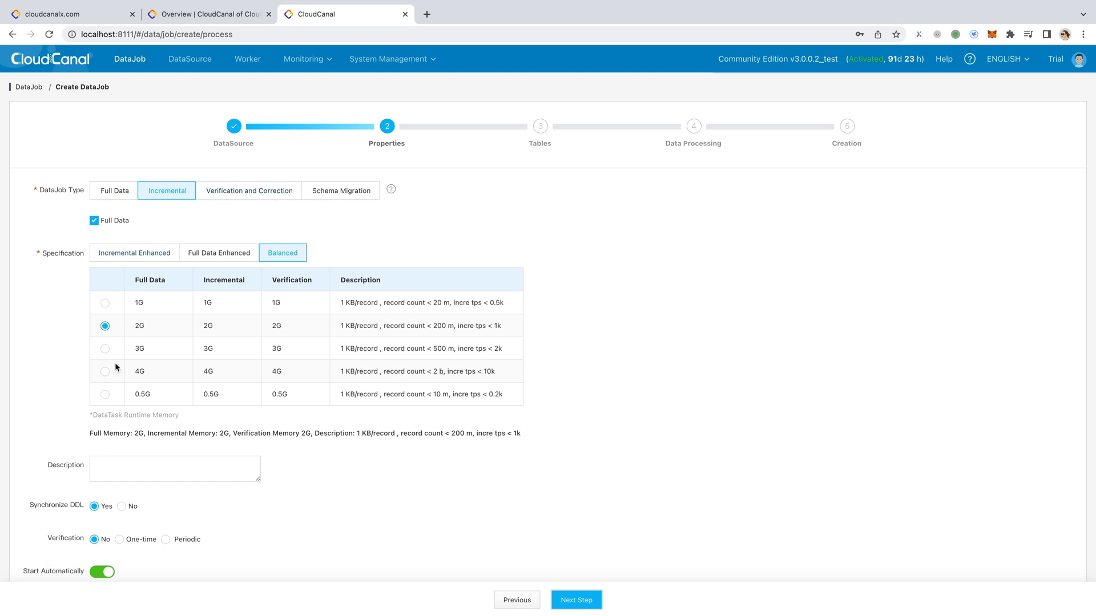
- Describe the job as "test datajob", set one-time verification with Revise After Check correction, and proceed to the tables
left_click(105, 395)
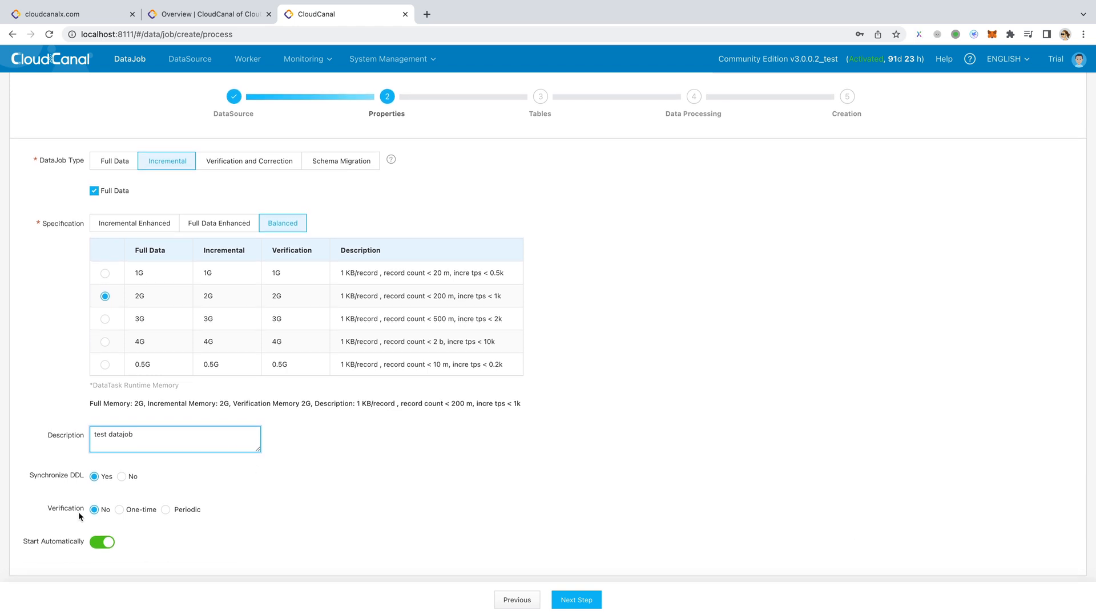
left_click(119, 510)
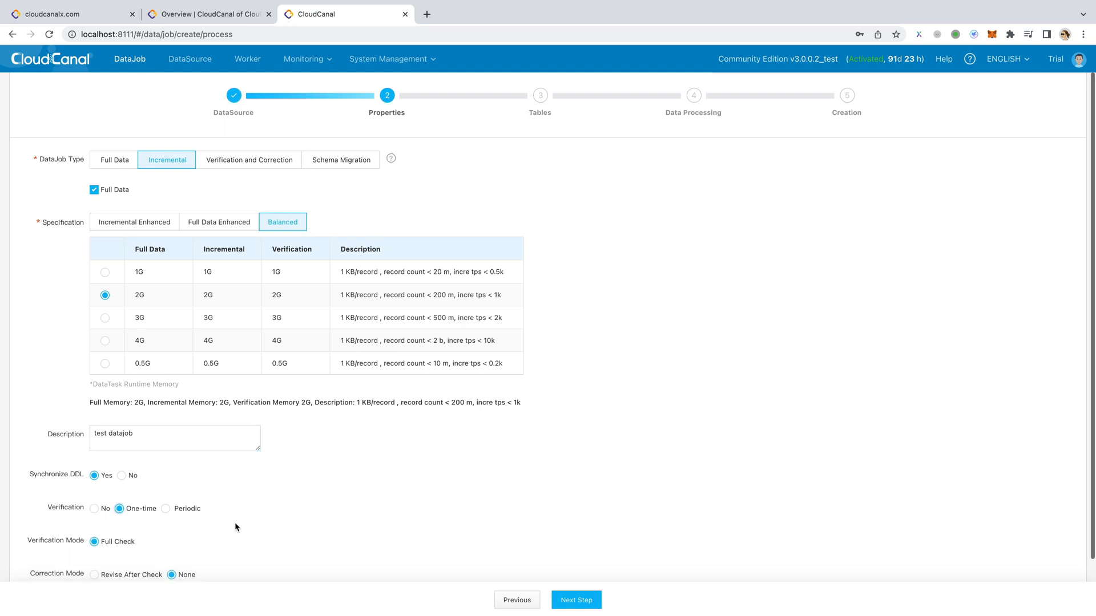
scroll(234, 523, "down", 2)
left_click(94, 509)
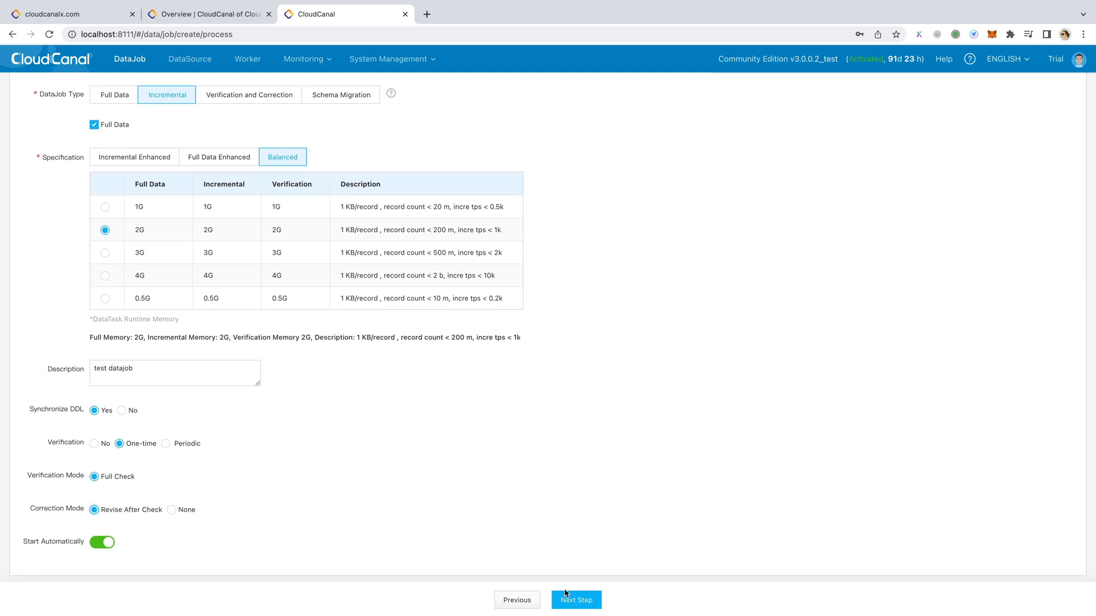
left_click(577, 603)
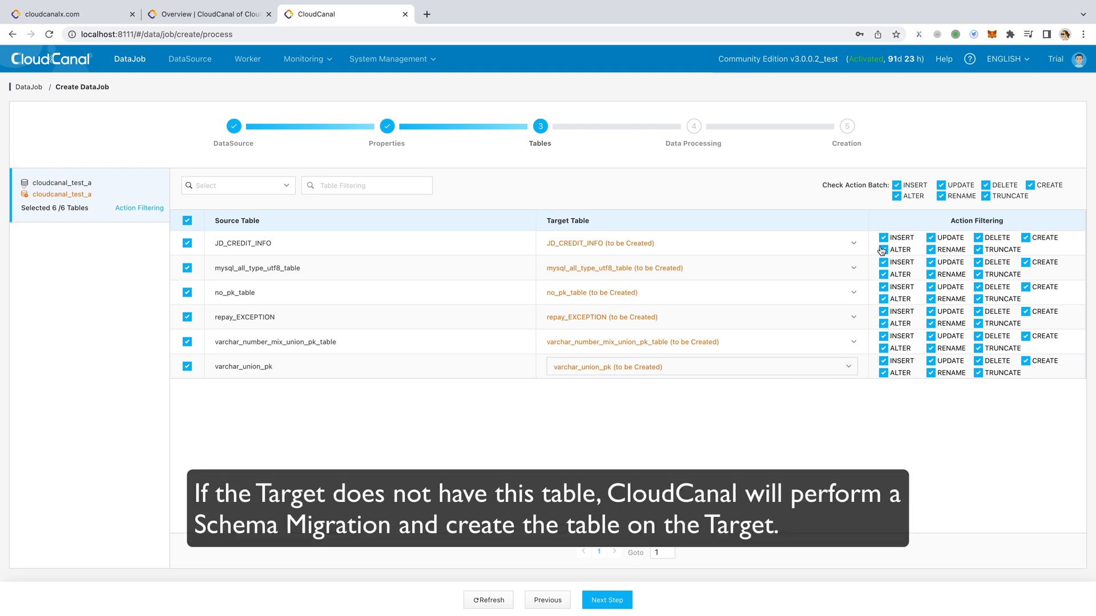
- Exclude TRUNCATE for JD_CREDIT_INFO and both TRUNCATE and CREATE for mysql_all_type_utf8_table, and proceed to data processing
left_click(978, 249)
left_click(978, 274)
left_click(1026, 262)
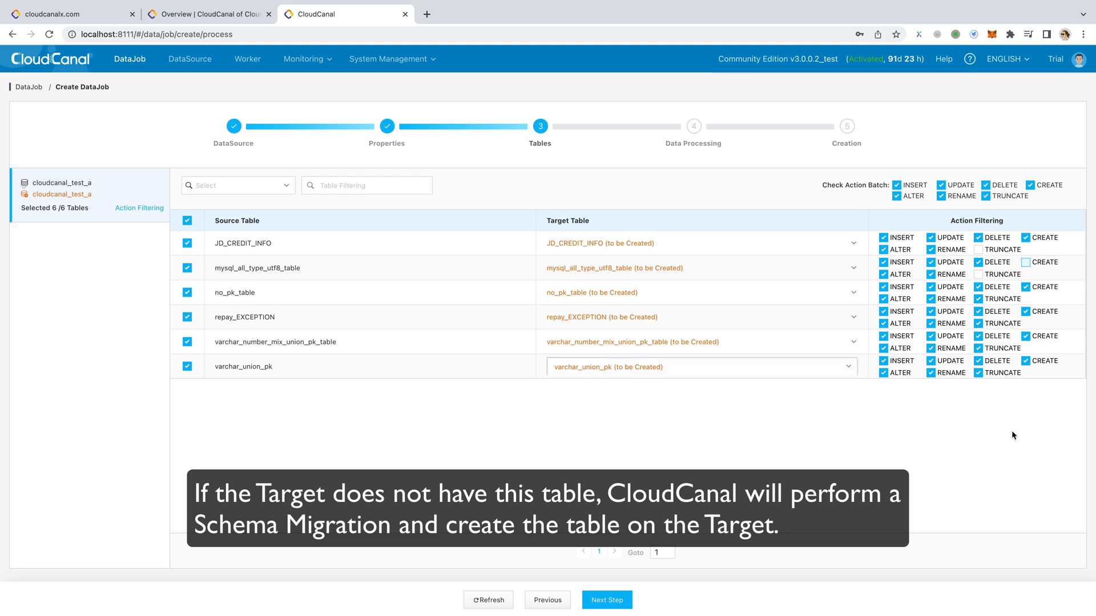
left_click(618, 602)
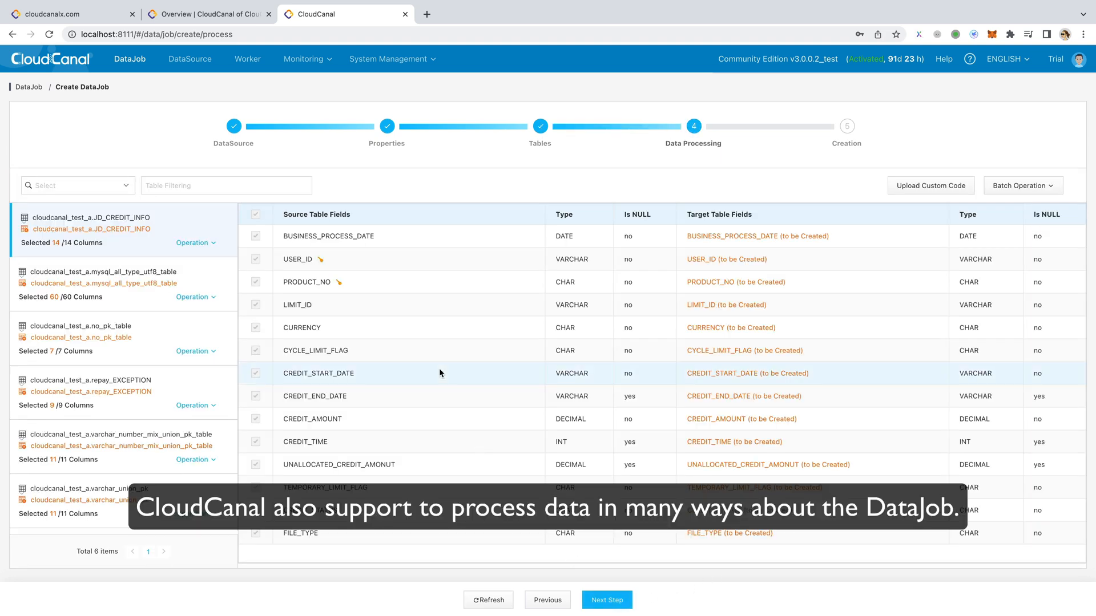
- View the data processing operations available for the JD_CREDIT_INFO table
left_click(194, 242)
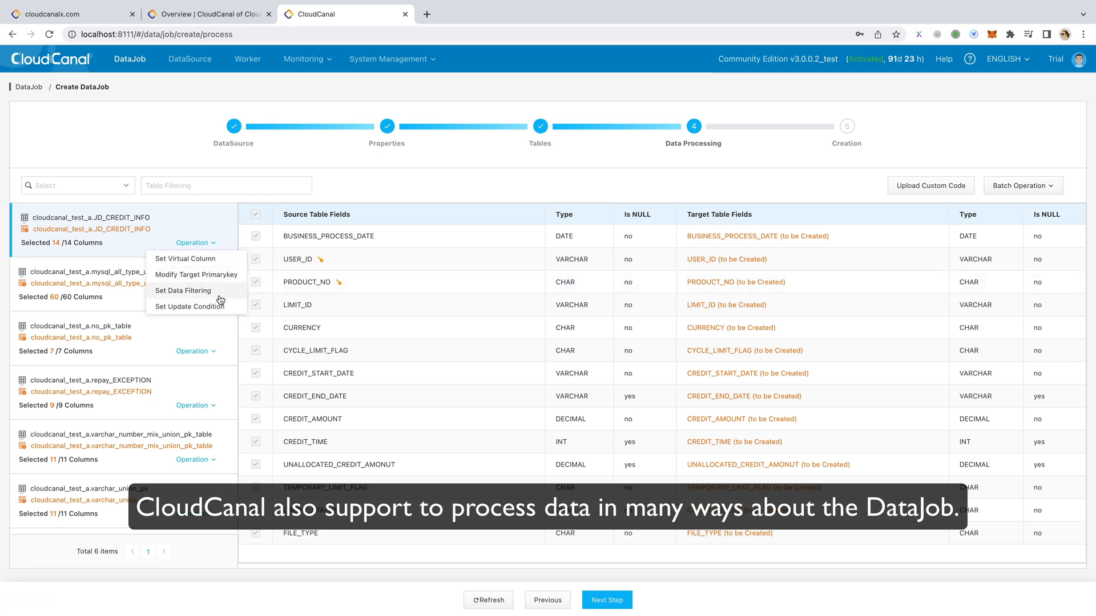
left_click(334, 194)
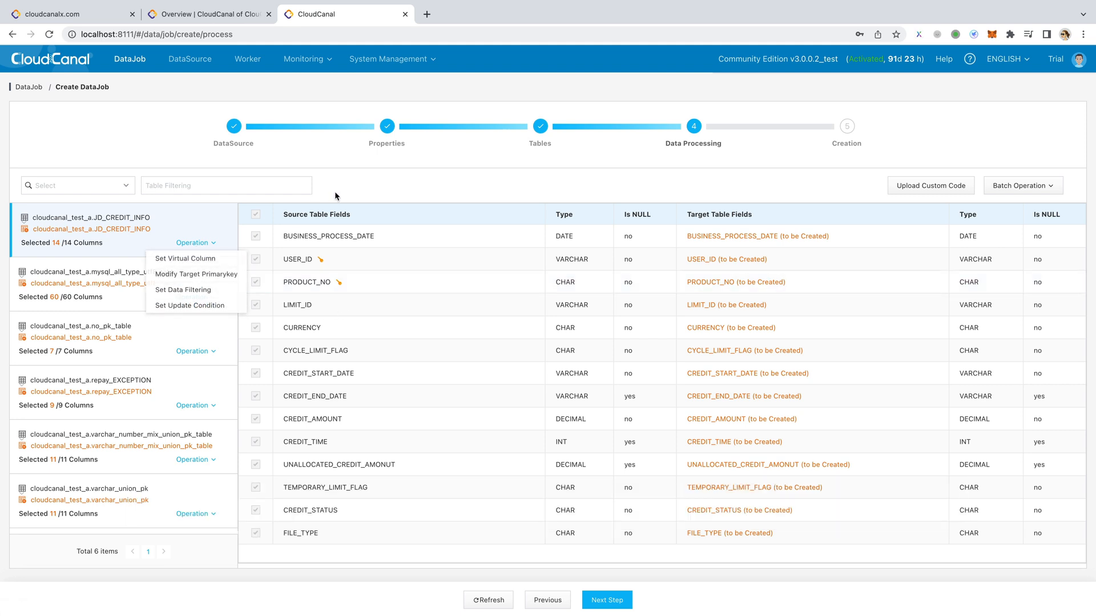
- Keep the column settings, proceed to the job summary, and create the DataJob
left_click(609, 602)
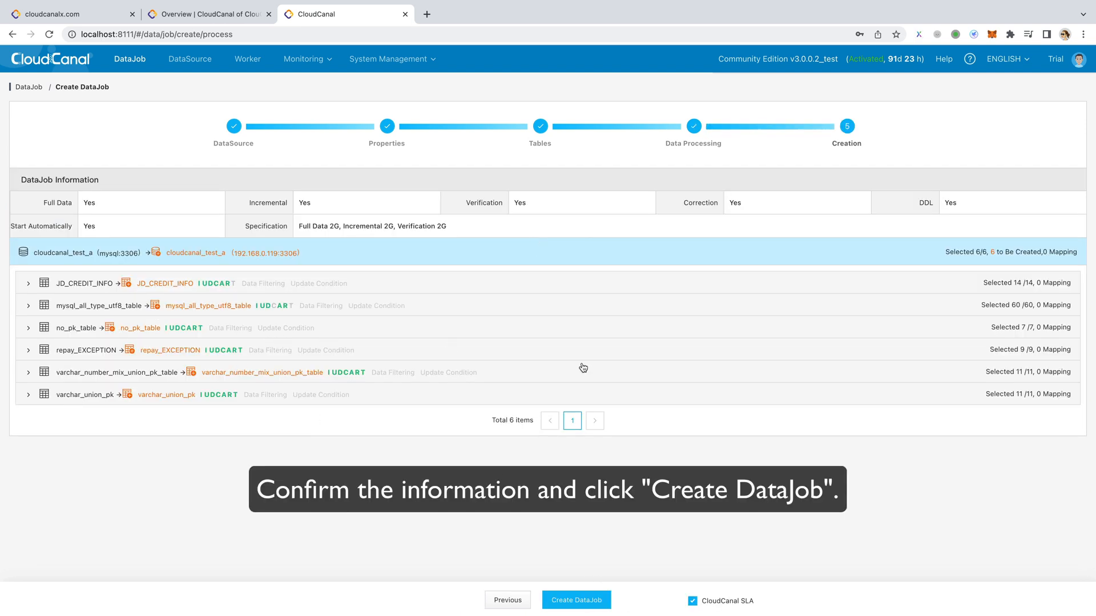
left_click(576, 600)
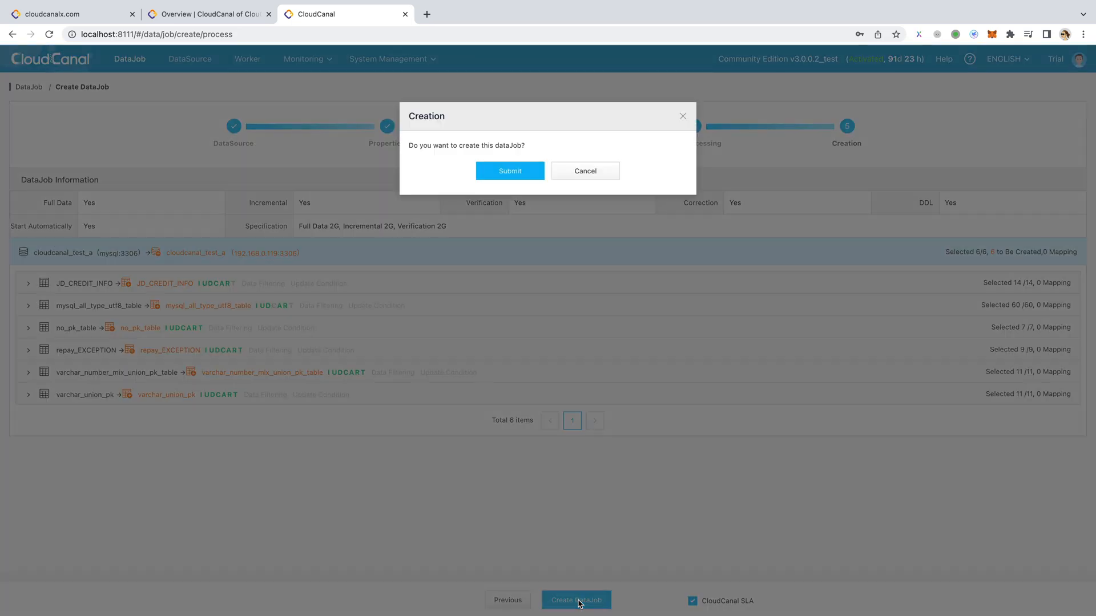
left_click(508, 173)
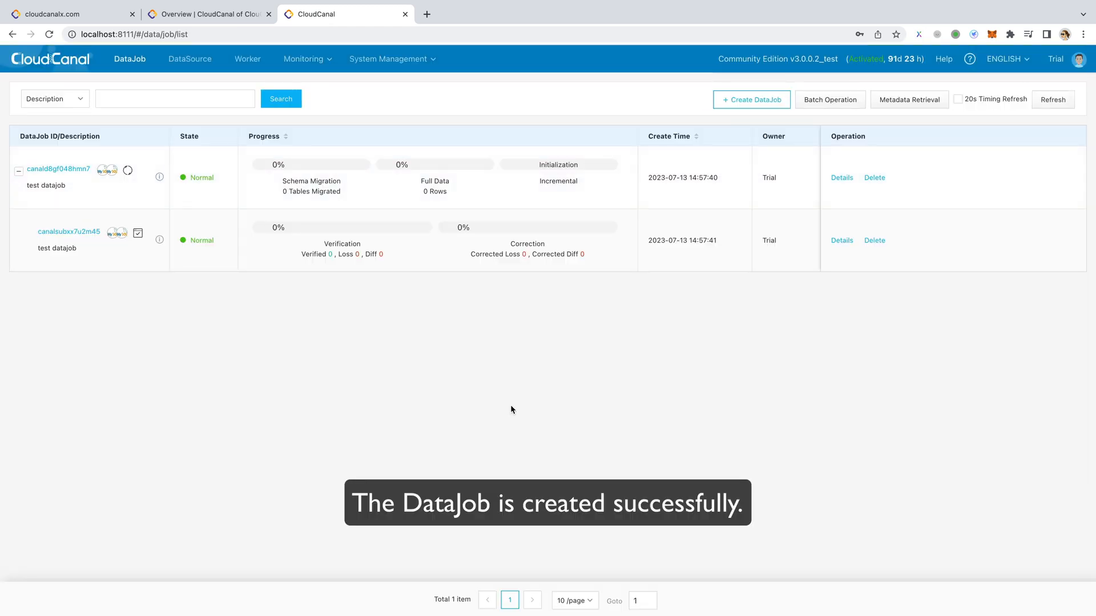
- Refresh the DataJob list to check the progress of migration, synchronization, verification and correction
left_click(1055, 100)
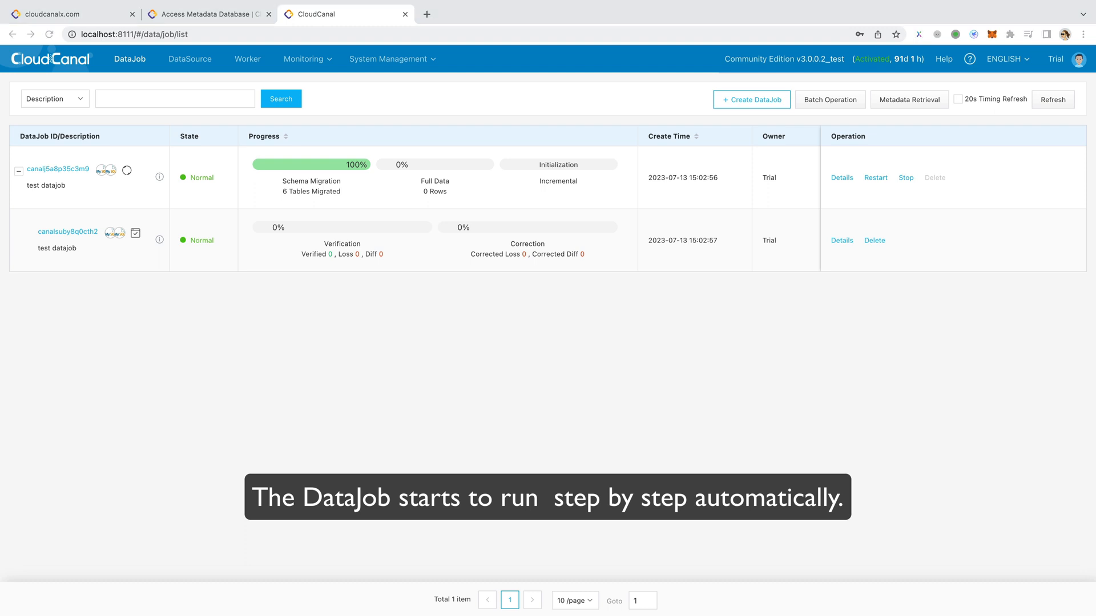
left_click(1059, 101)
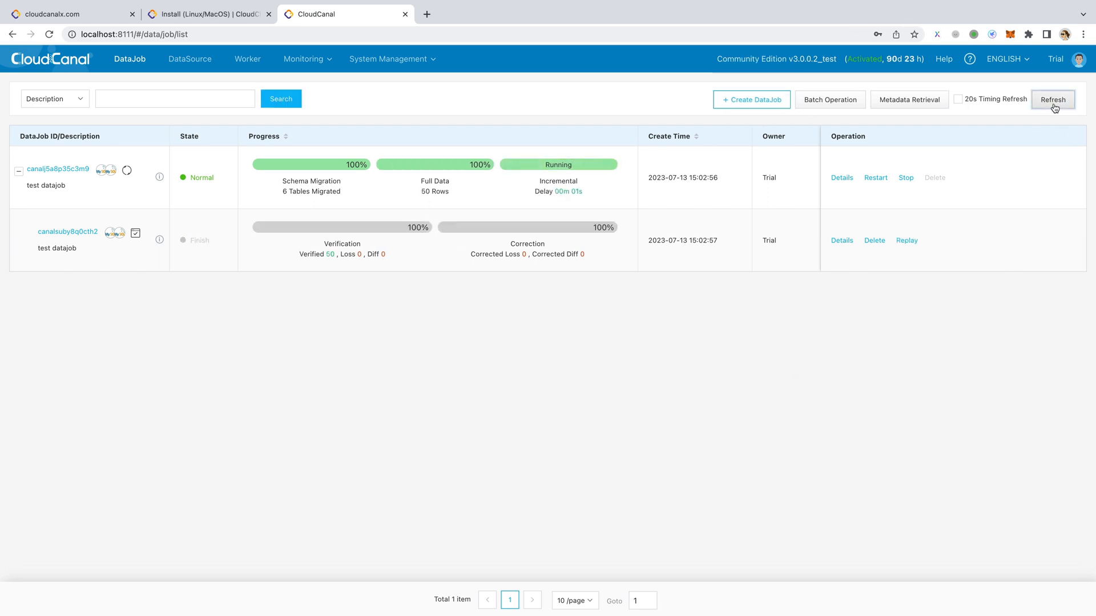
left_click(1053, 106)
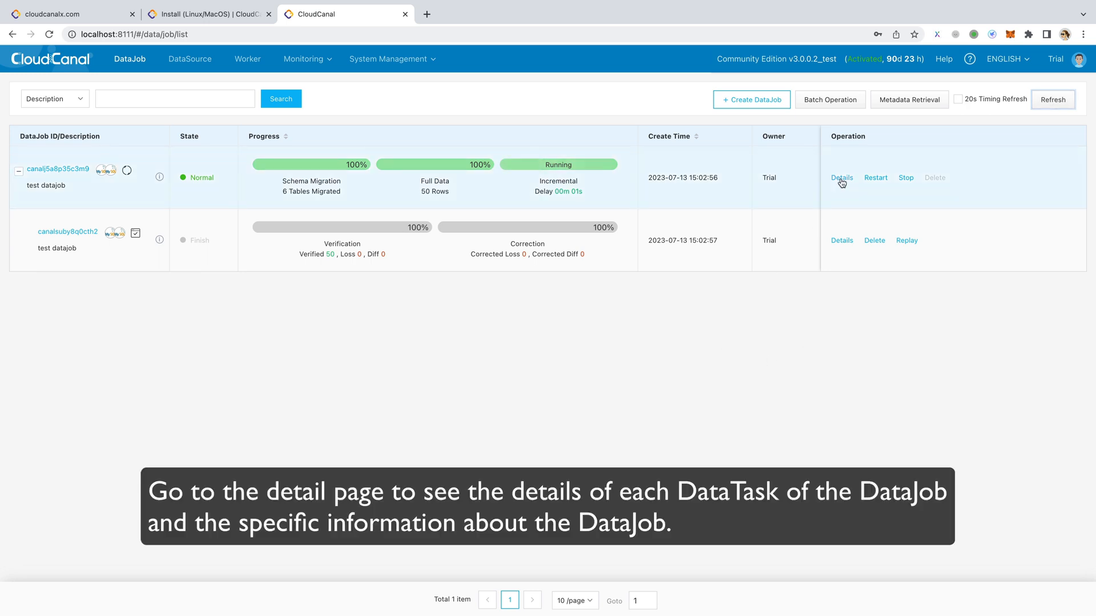
- Open the details of the main test datajob and review its full data and schema migration tasks
left_click(842, 178)
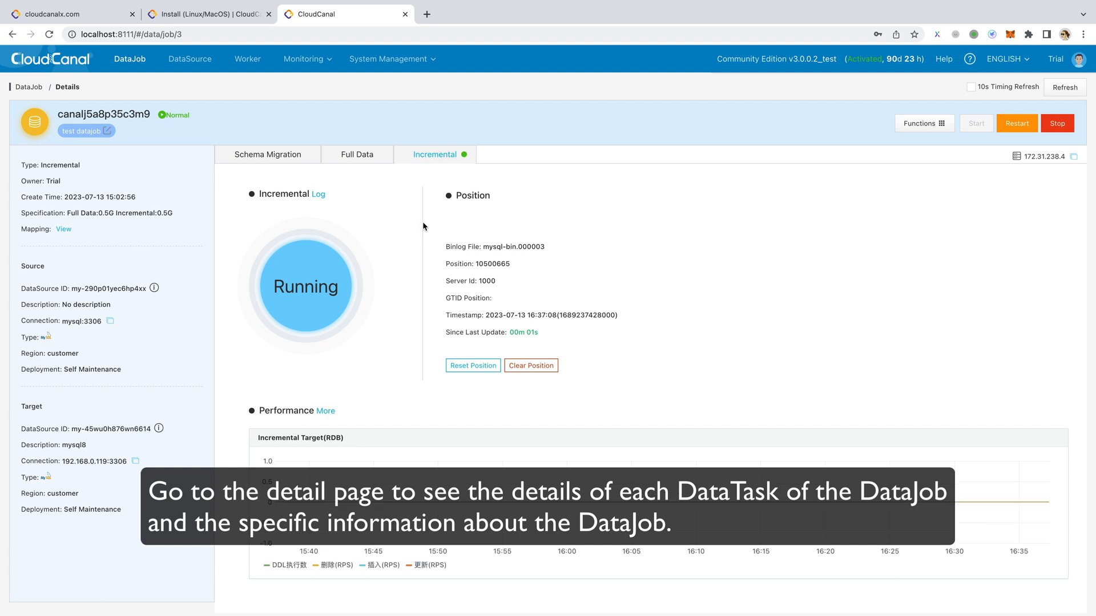
left_click(361, 159)
left_click(288, 158)
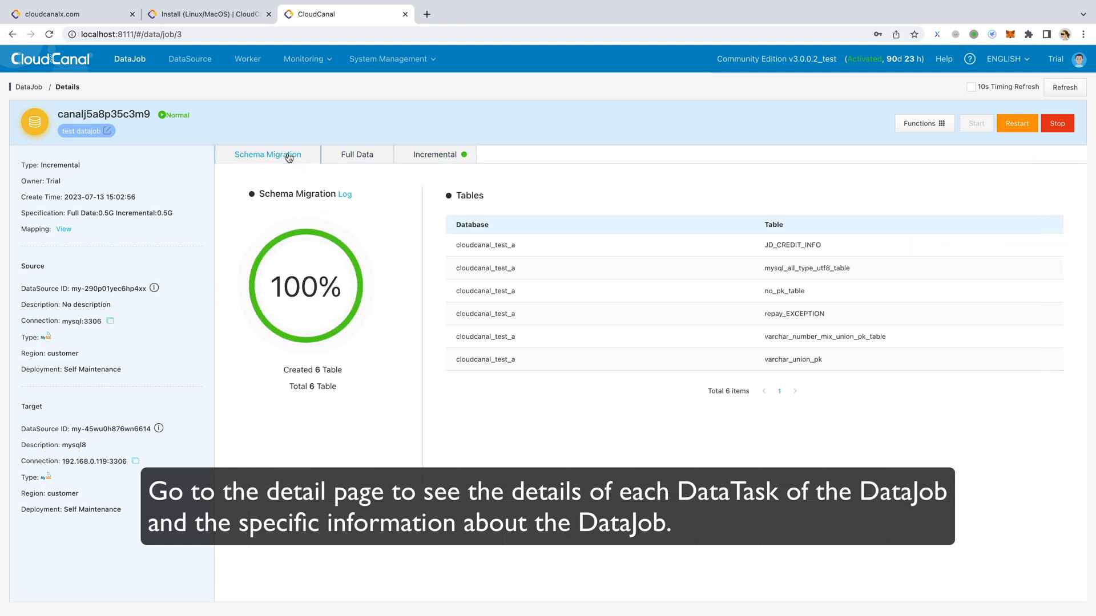
- View the database and table mapping for cloudcanal_test_a, close it, and list the functions available for the DataJob
left_click(64, 230)
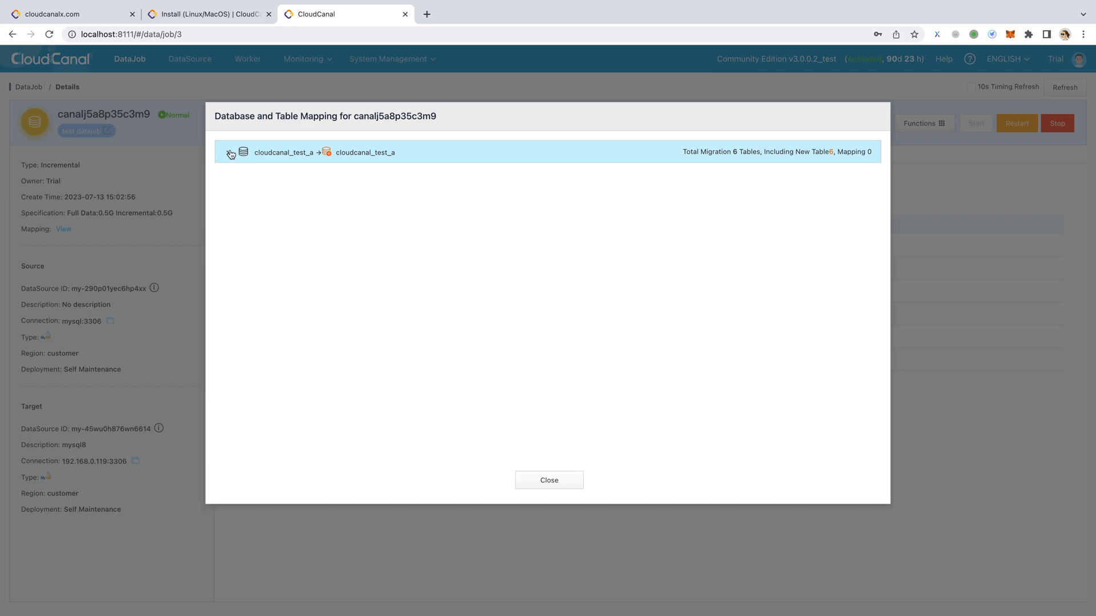
left_click(228, 152)
left_click(537, 482)
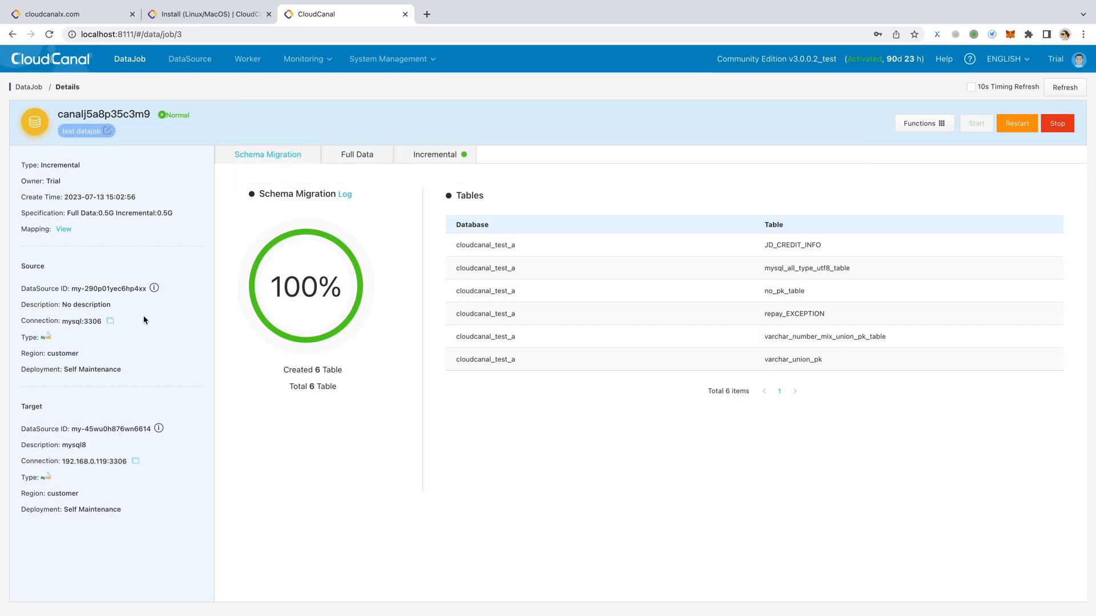
left_click(919, 123)
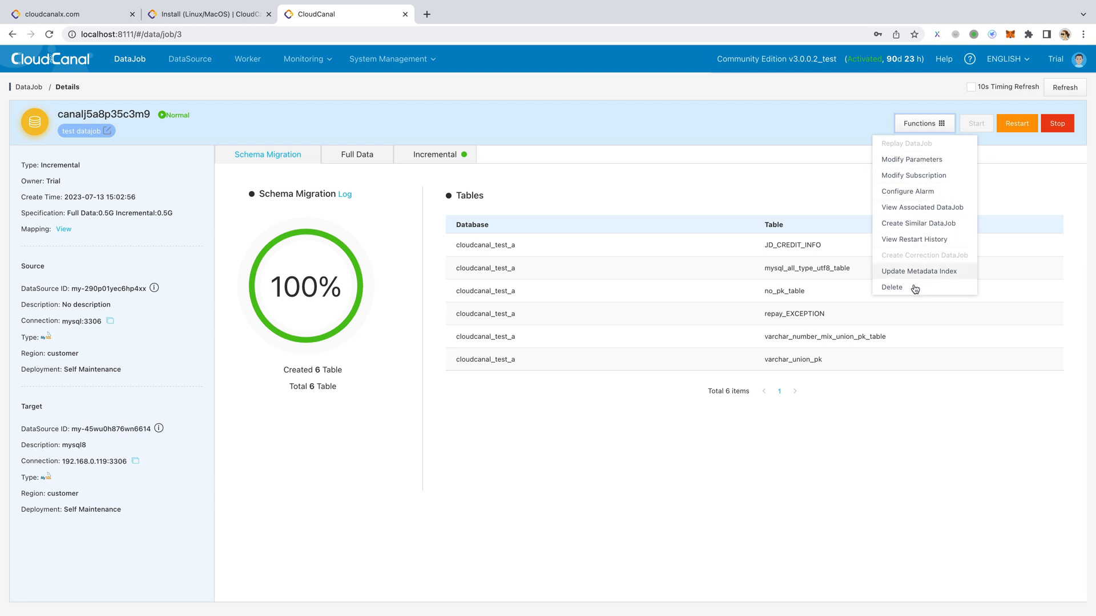
- View the log of the incremental task, refresh it, and close it
left_click(435, 155)
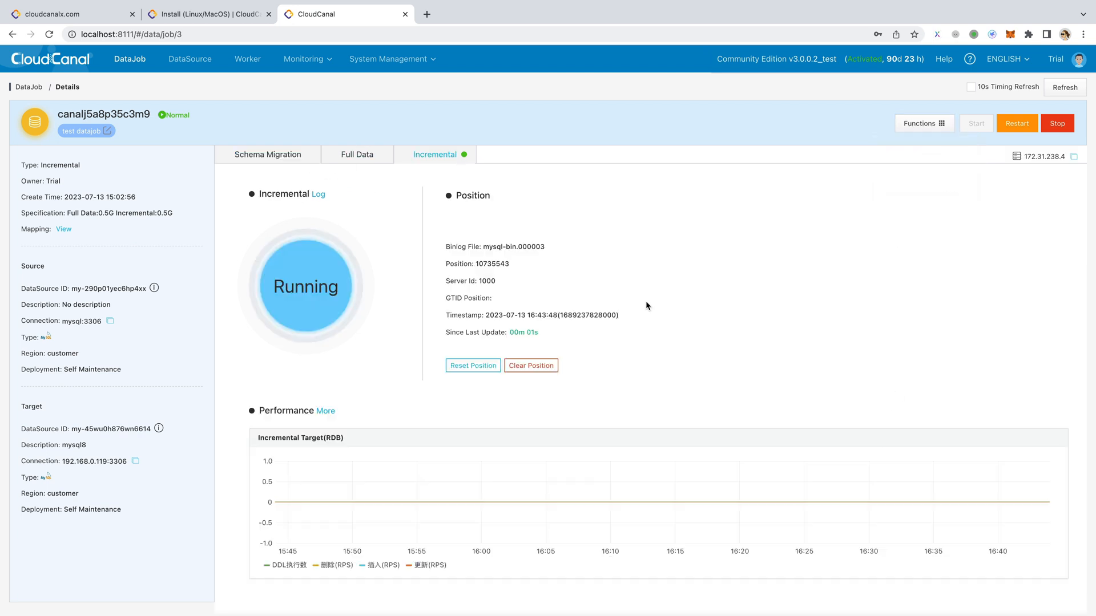
left_click(322, 196)
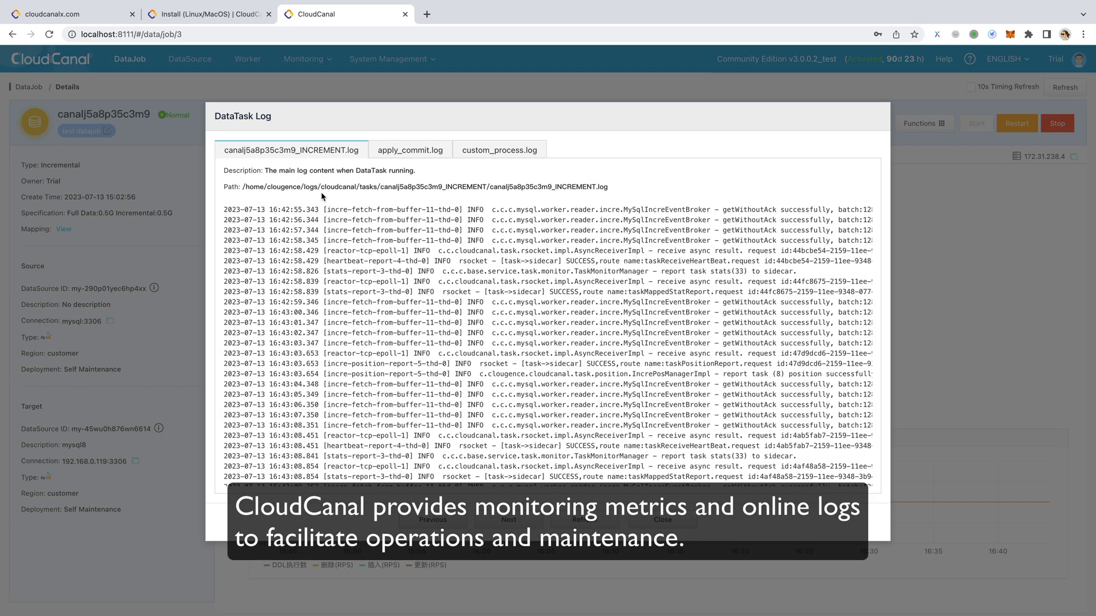
left_click(603, 523)
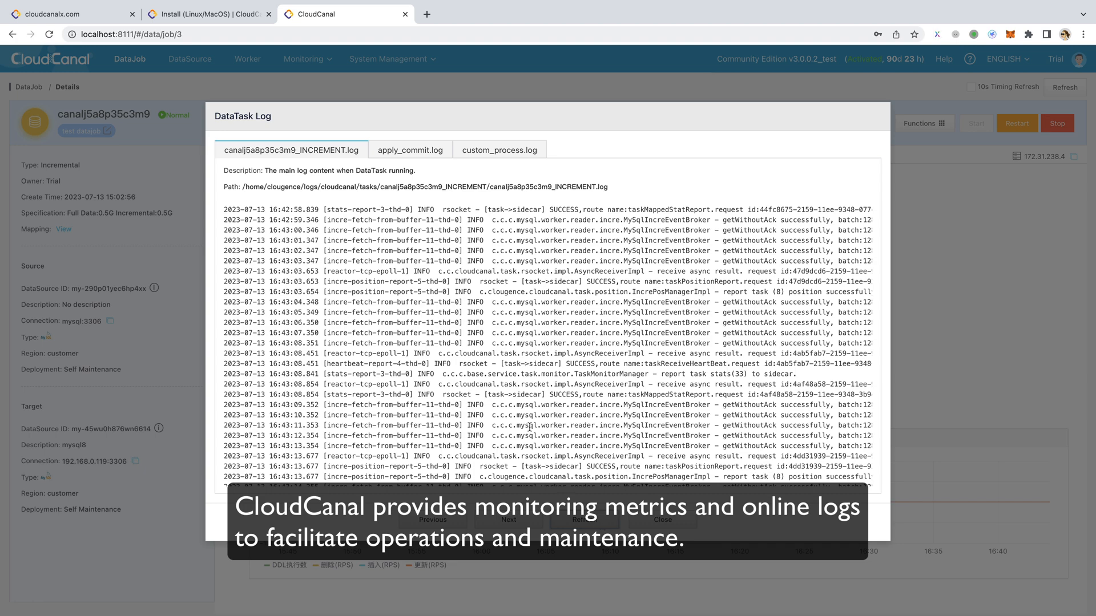
left_click(662, 521)
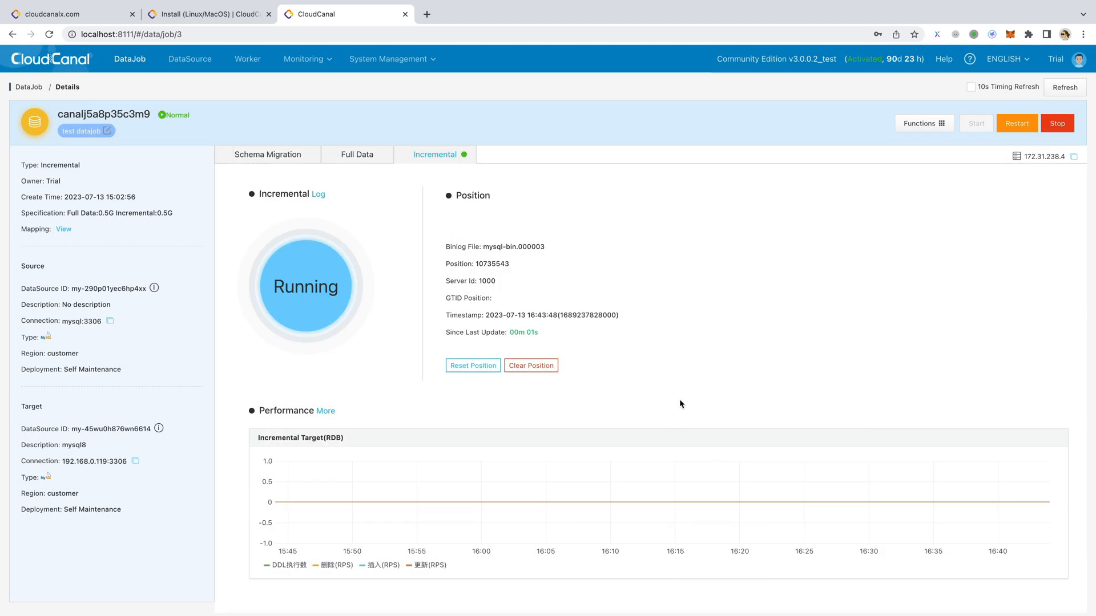
- Examine the incremental task's full performance metrics, narrowing the charts to about 16:08:54 to 16:34:21, and return to the DataJob list
left_click(324, 412)
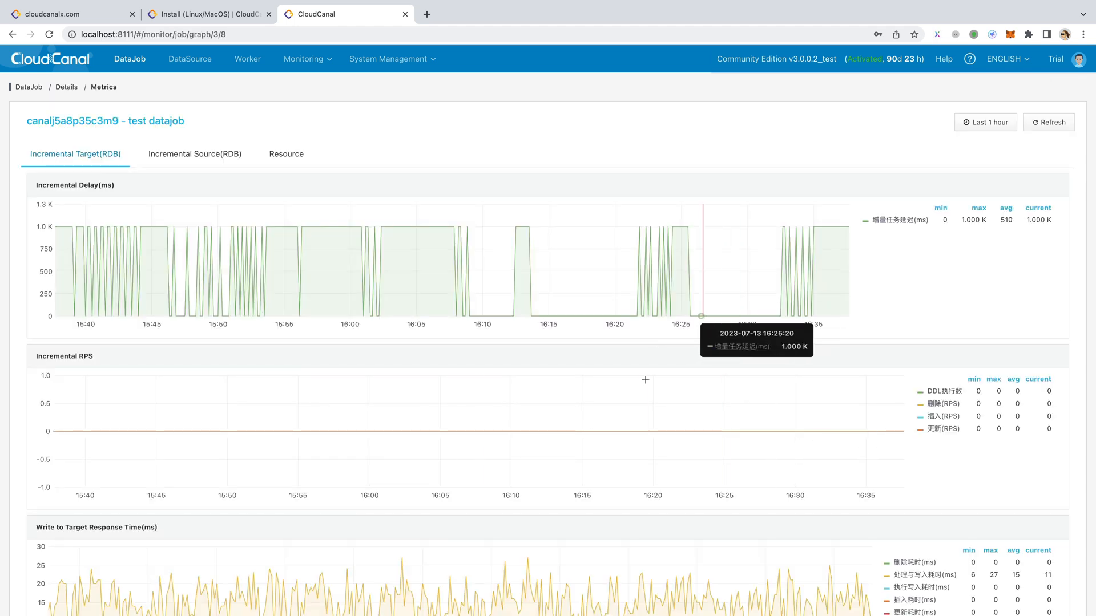
scroll(636, 459, "down", 5)
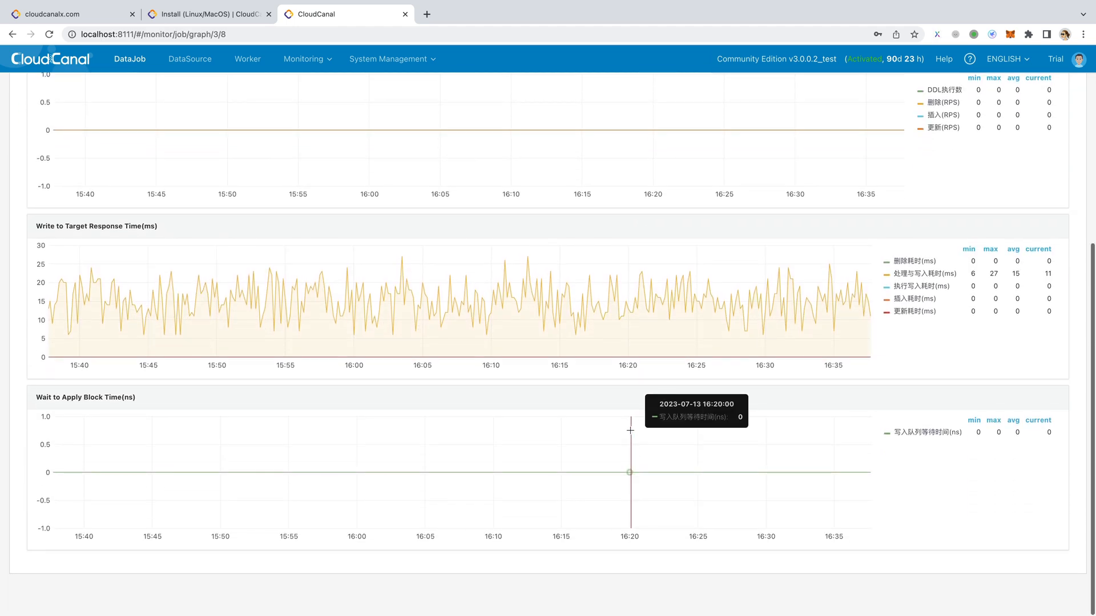
left_click_drag(494, 314, 824, 309)
scroll(780, 318, "up", 5)
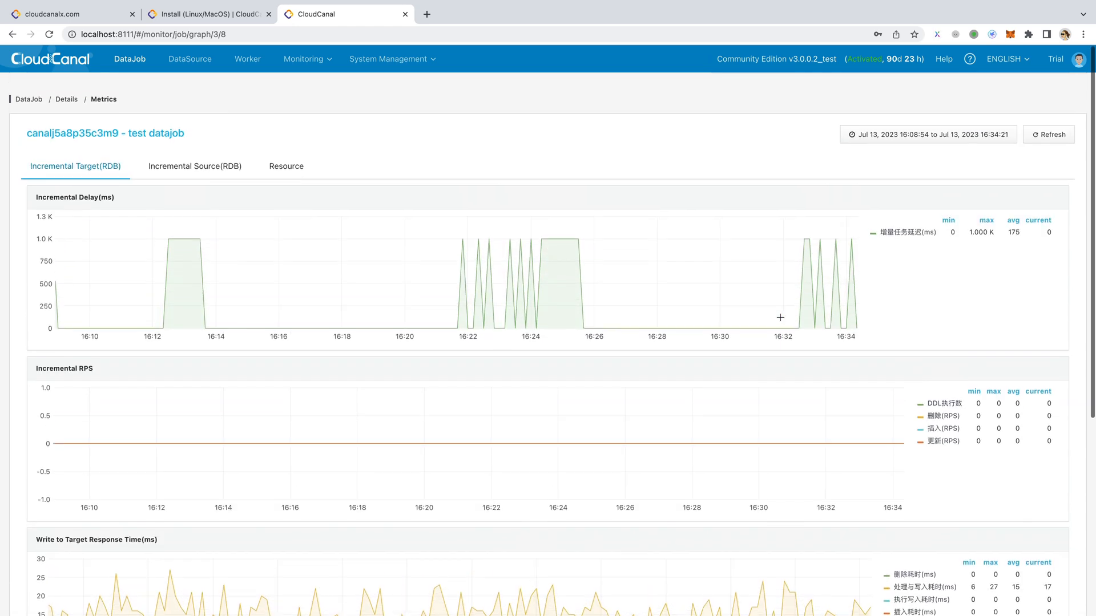
left_click(135, 62)
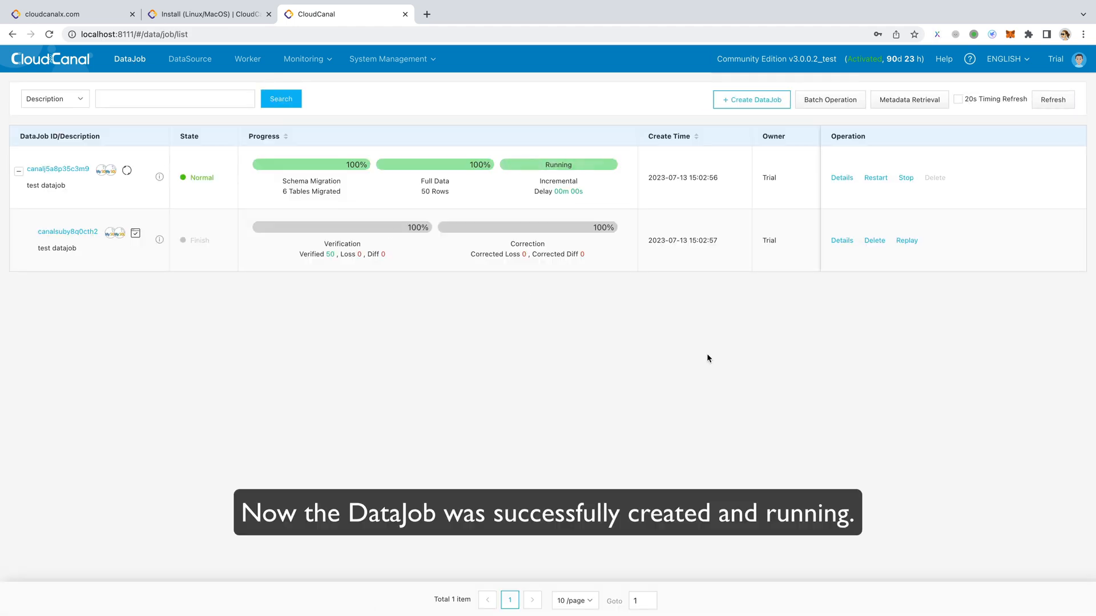